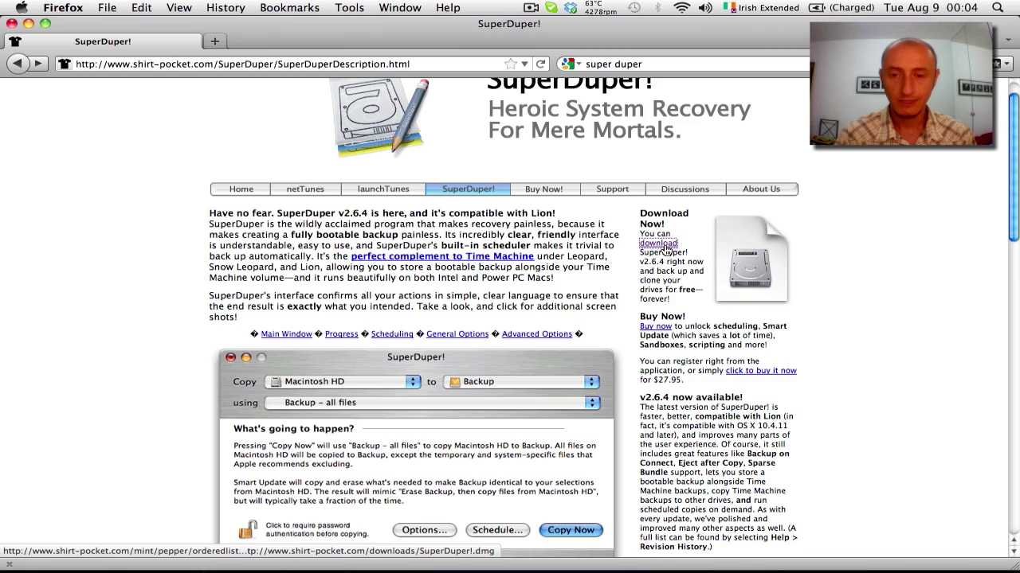
- Download SuperDuper!.dmg (2.90 MB) with dTa OneClick and close the finished downloads window
right_click(666, 248)
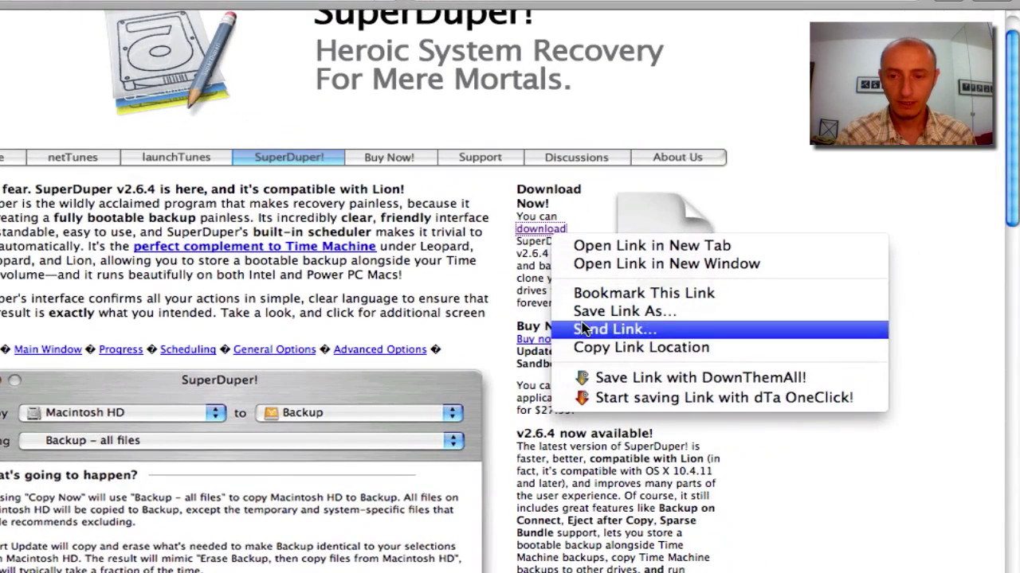
left_click(593, 400)
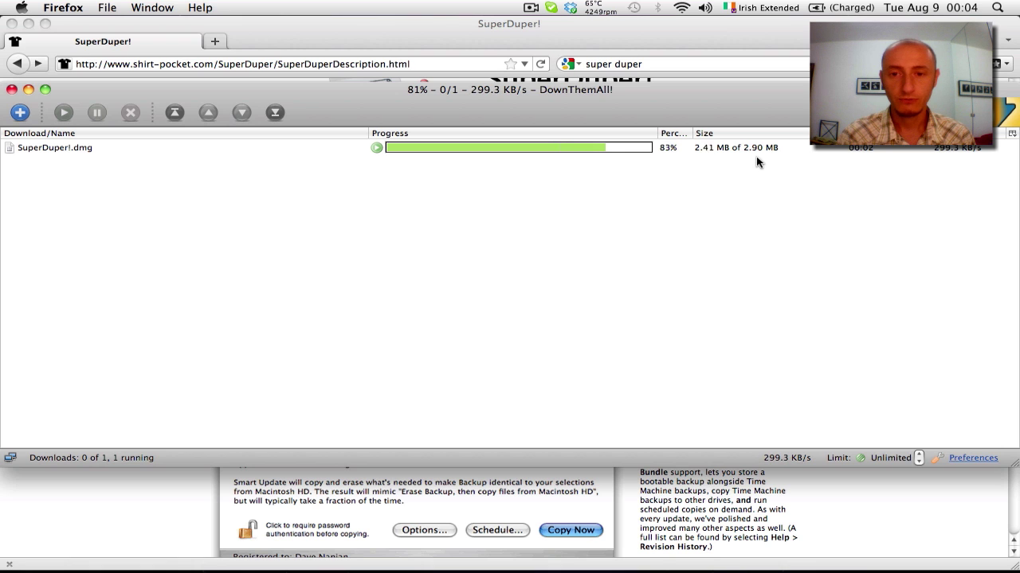
left_click(12, 89)
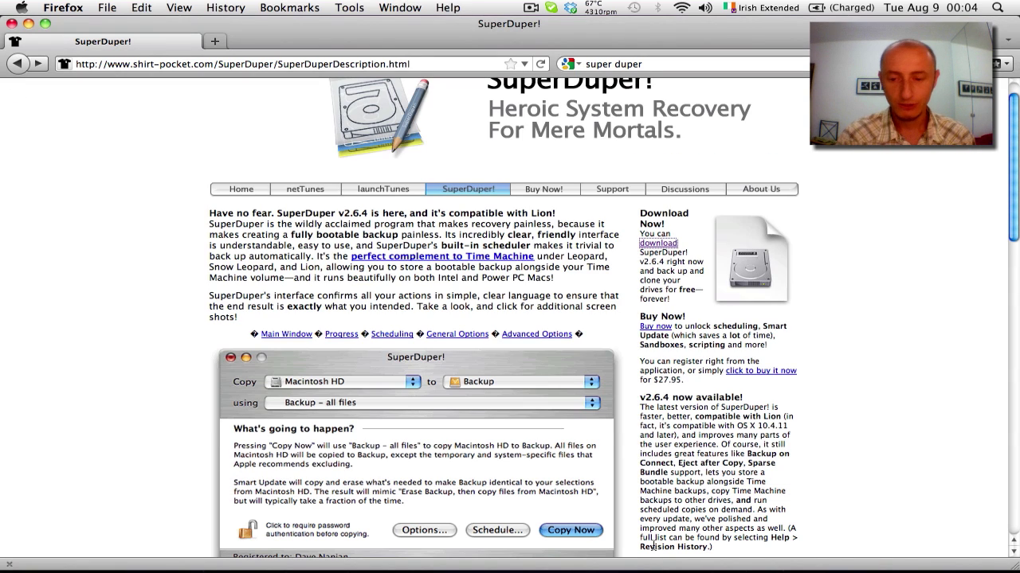
mouse_move(864, 567)
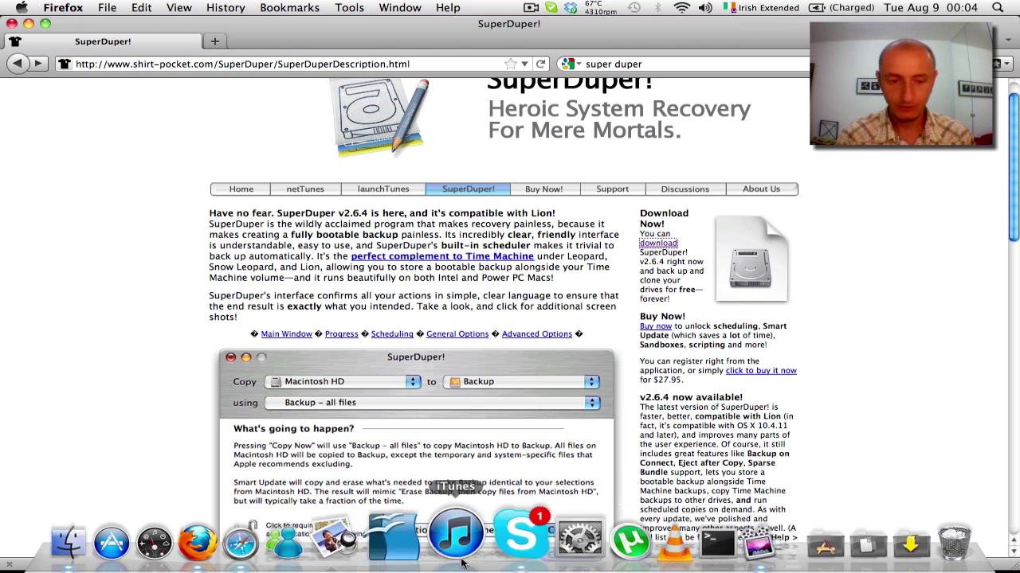
- Mount SuperDuper!.dmg from Downloads and agree to its licence
left_click(114, 538)
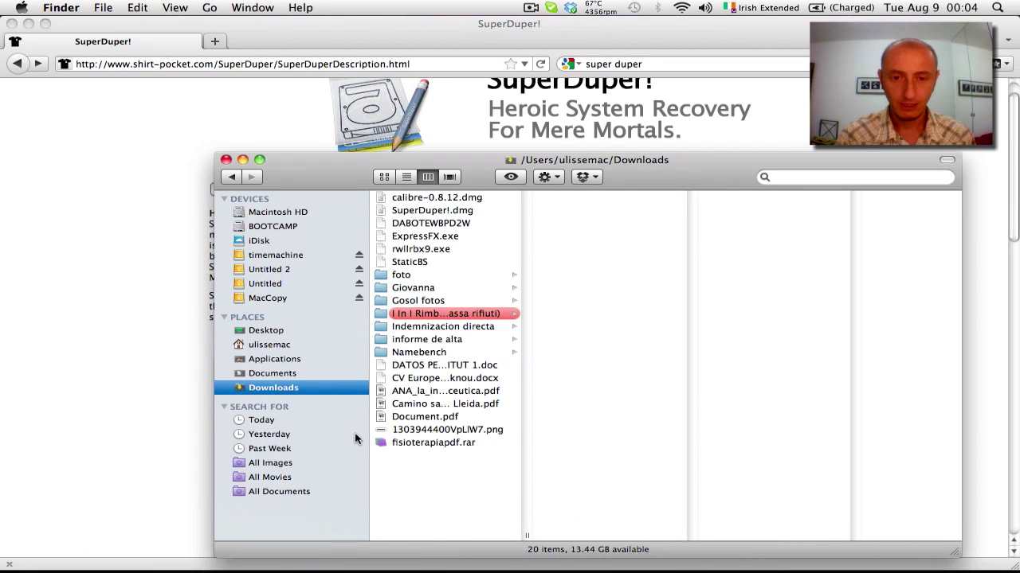
double_click(412, 211)
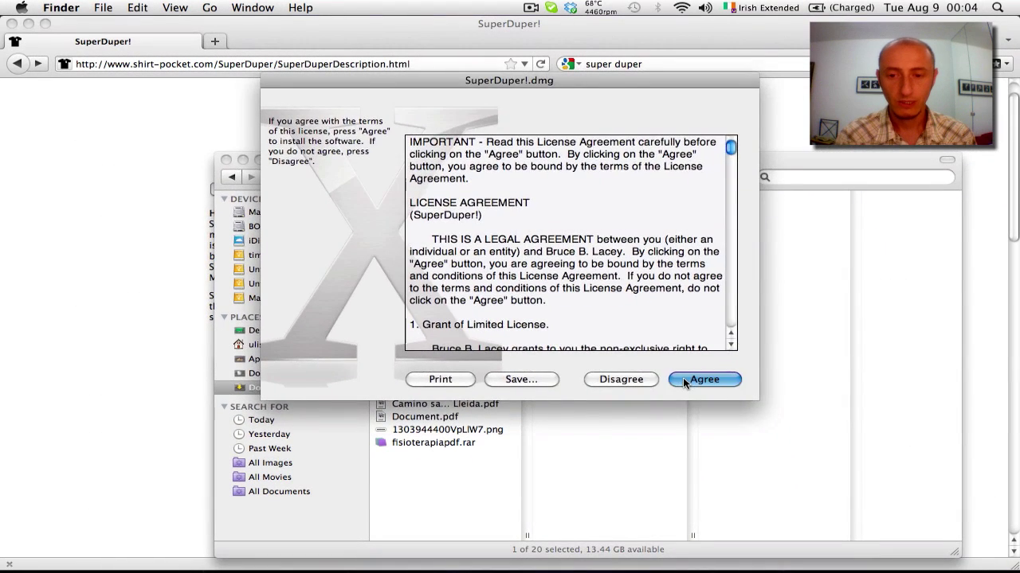
left_click(692, 383)
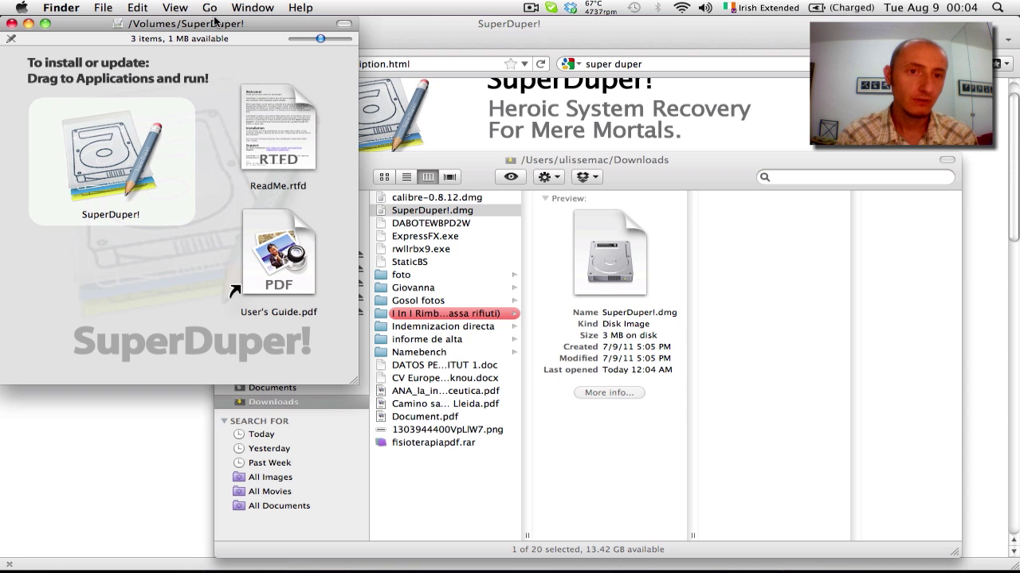
- Copy SuperDuper! into Applications, replacing the older copy and authorising with the account password
left_click_drag(216, 26, 653, 32)
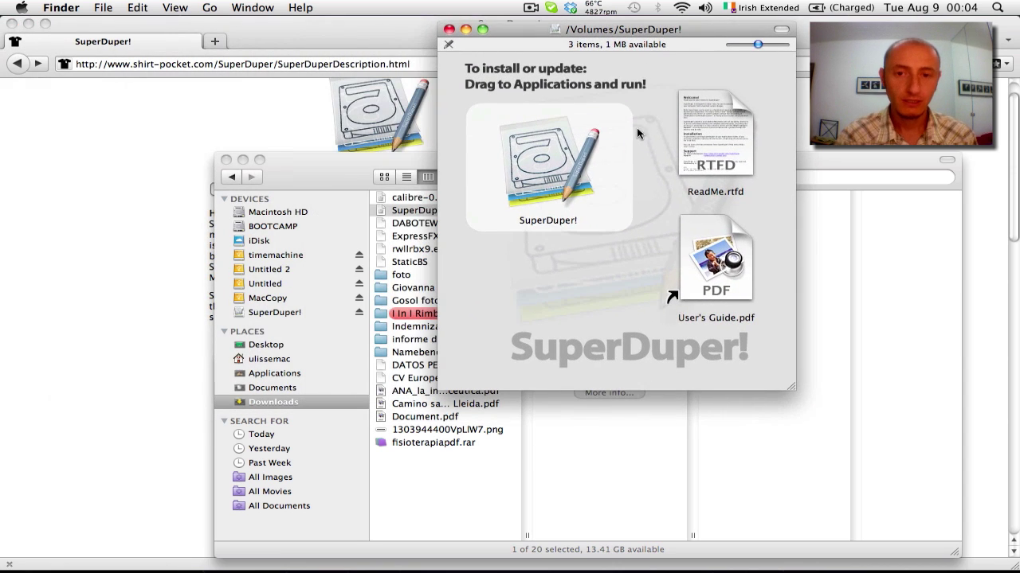
left_click(562, 167)
left_click_drag(562, 167, 254, 409)
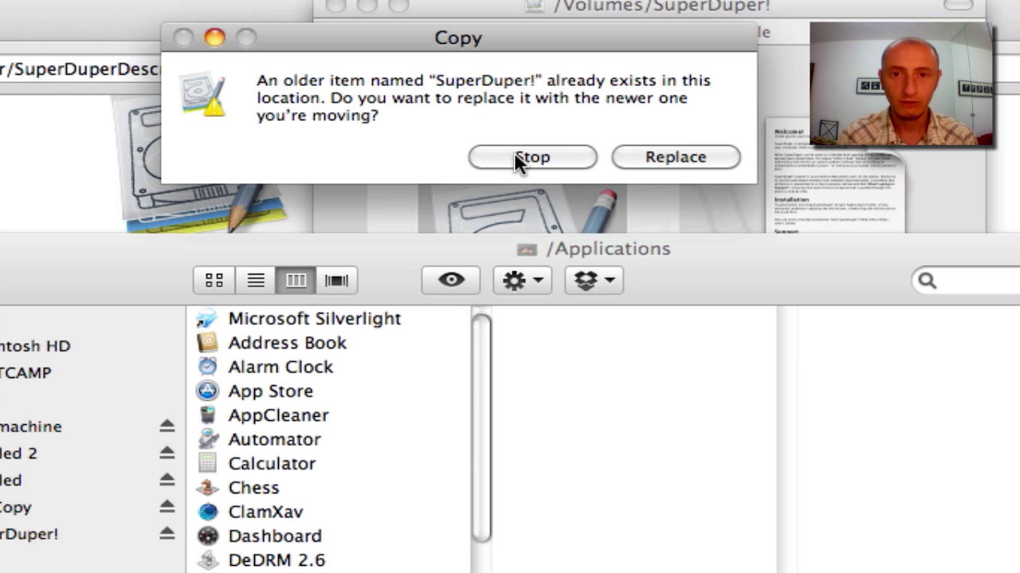
left_click(642, 157)
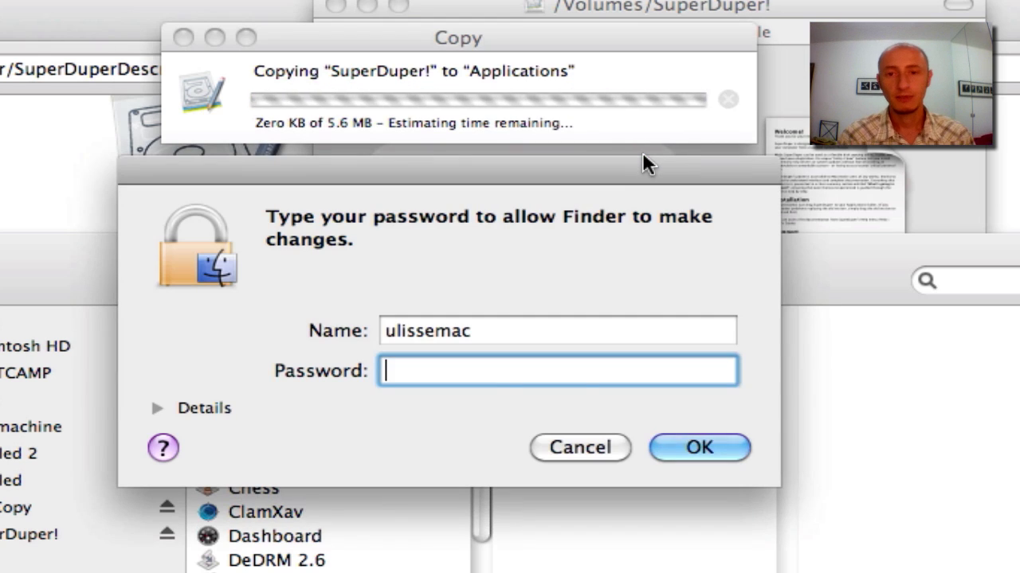
type("•••••")
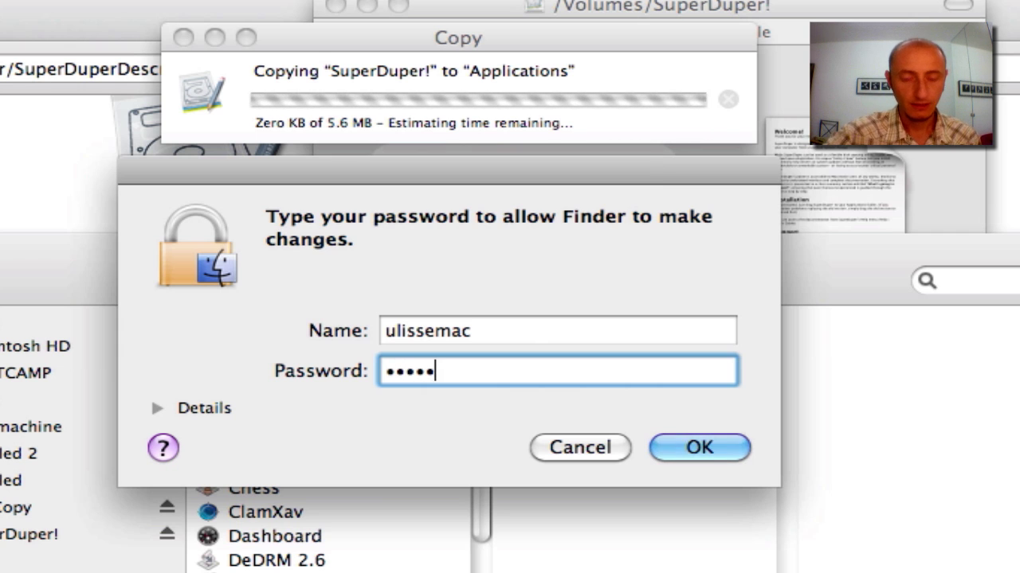
left_click(707, 439)
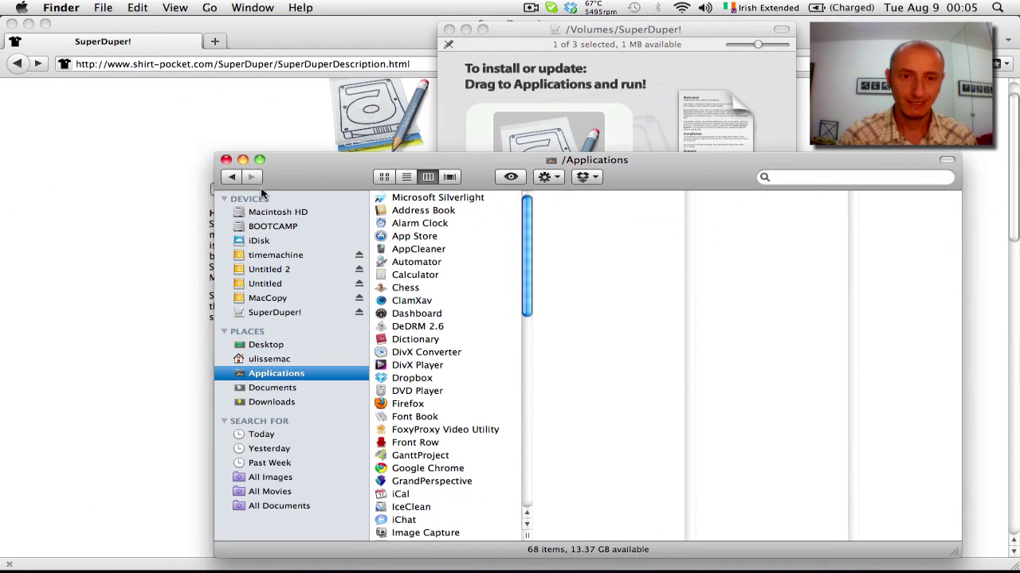
- Close the Applications and SuperDuper! installer volume windows
left_click(225, 160)
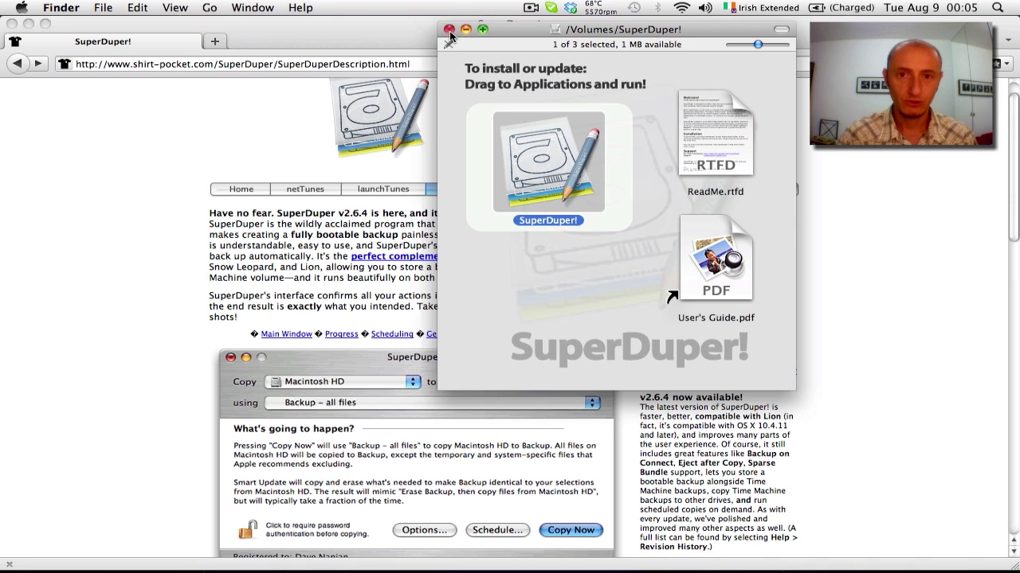
left_click(449, 29)
left_click(107, 217)
- Launch SuperDuper! from the Dock's Applications stack, allowing it despite being downloaded from the Internet
mouse_move(112, 570)
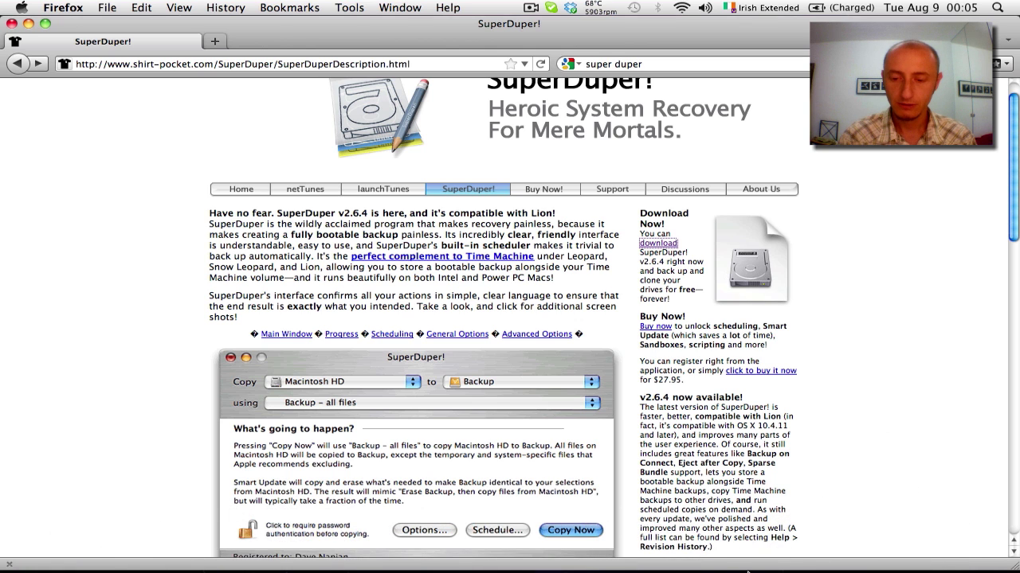
mouse_move(747, 572)
left_click(777, 542)
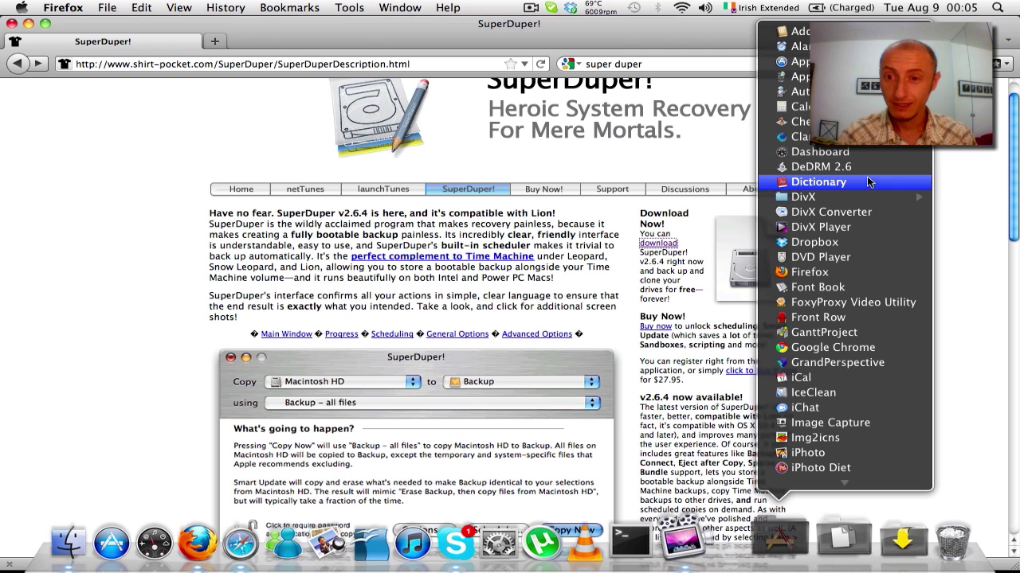
scroll(817, 396, "down", 5)
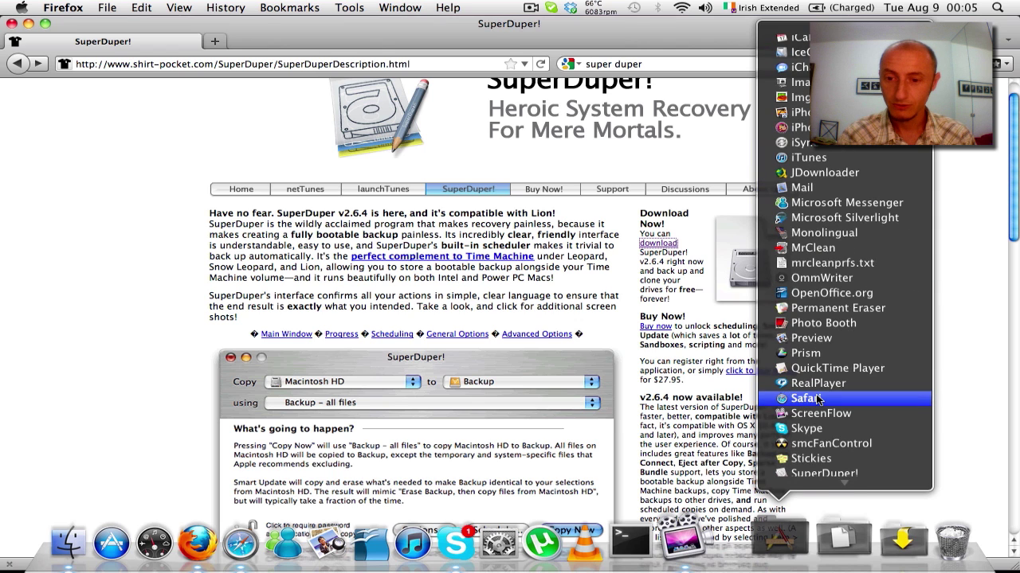
scroll(819, 402, "down", 3)
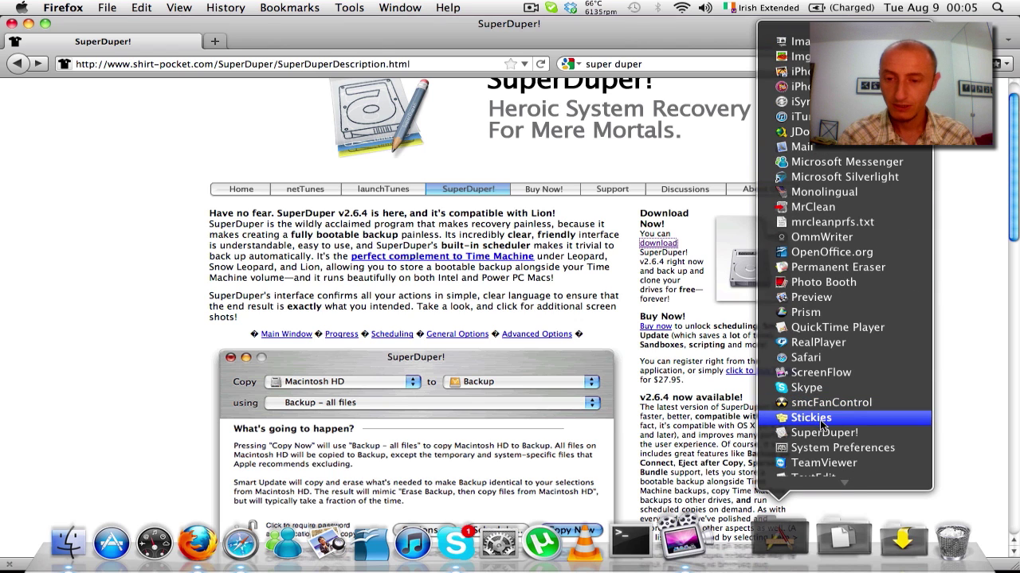
left_click(824, 432)
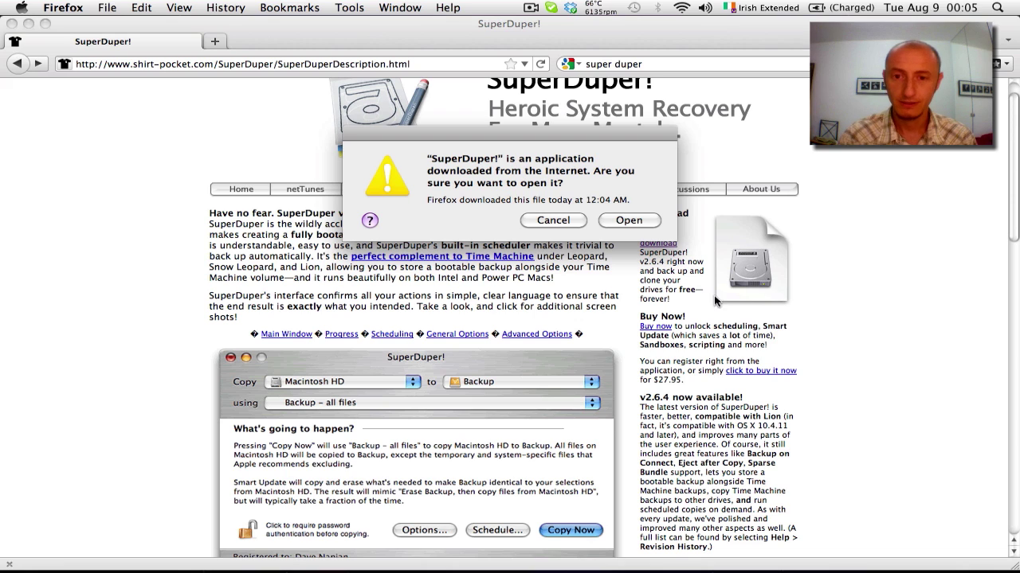
left_click(628, 221)
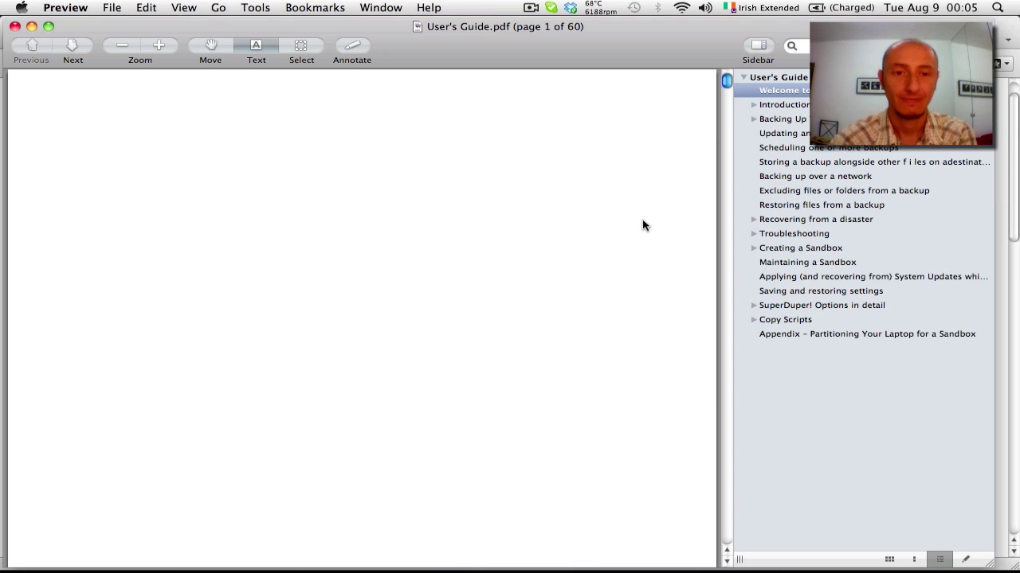
- Close the User's Guide.pdf in Preview and return to the SuperDuper! page in Firefox
scroll(616, 225, "down", 2)
scroll(616, 224, "down", 1)
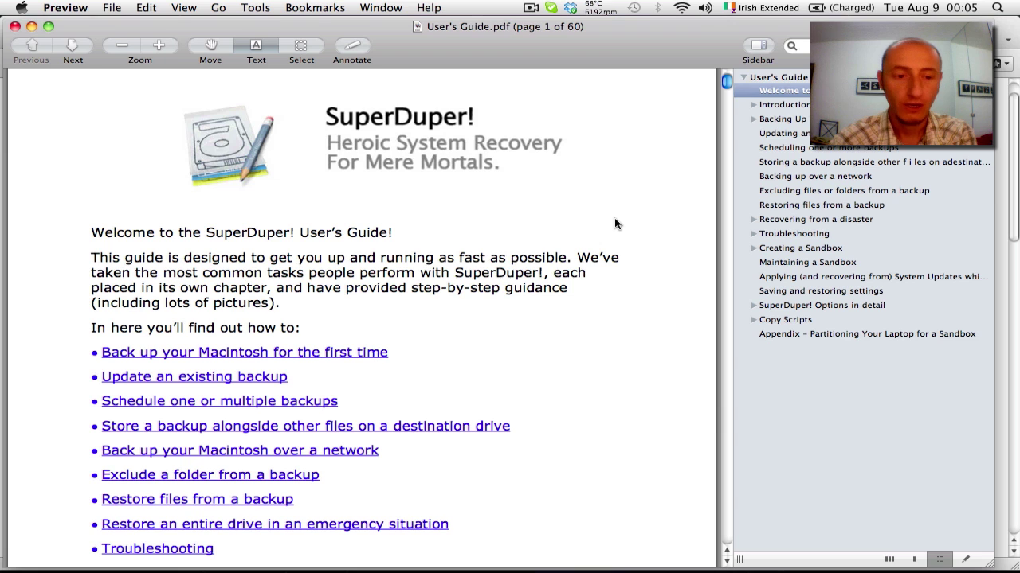
scroll(614, 223, "down", 3)
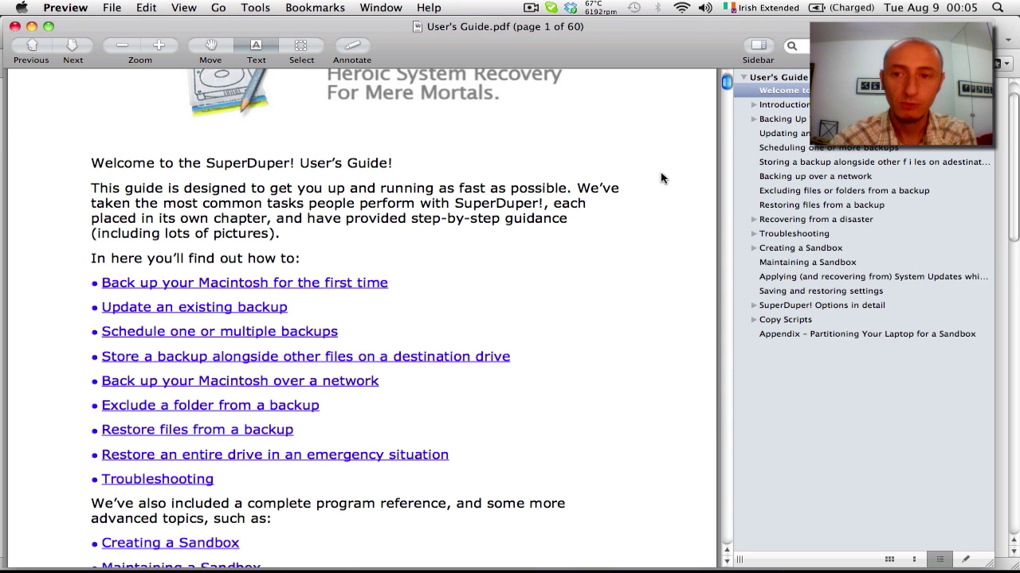
scroll(661, 177, "down", 5)
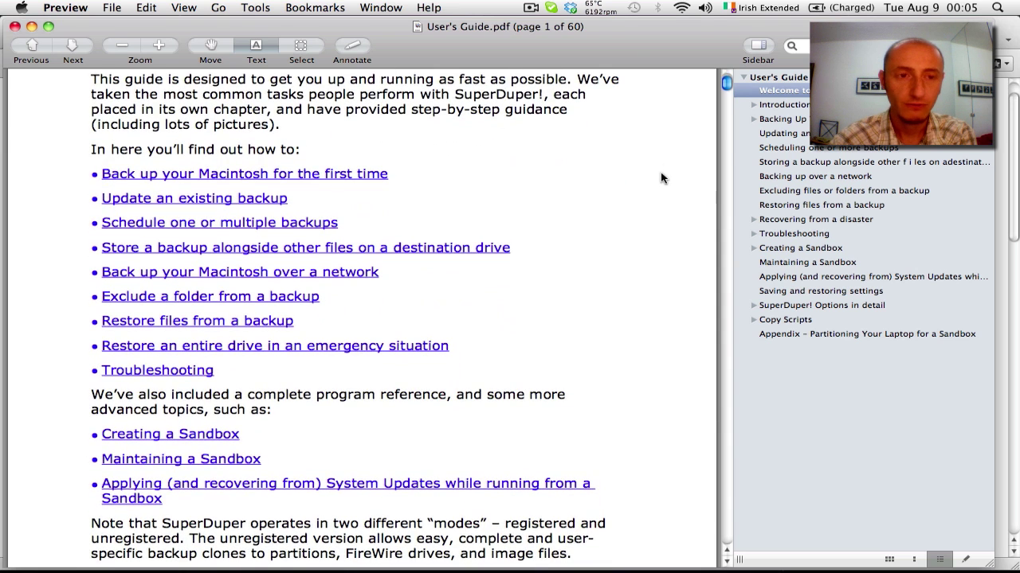
left_click(14, 26)
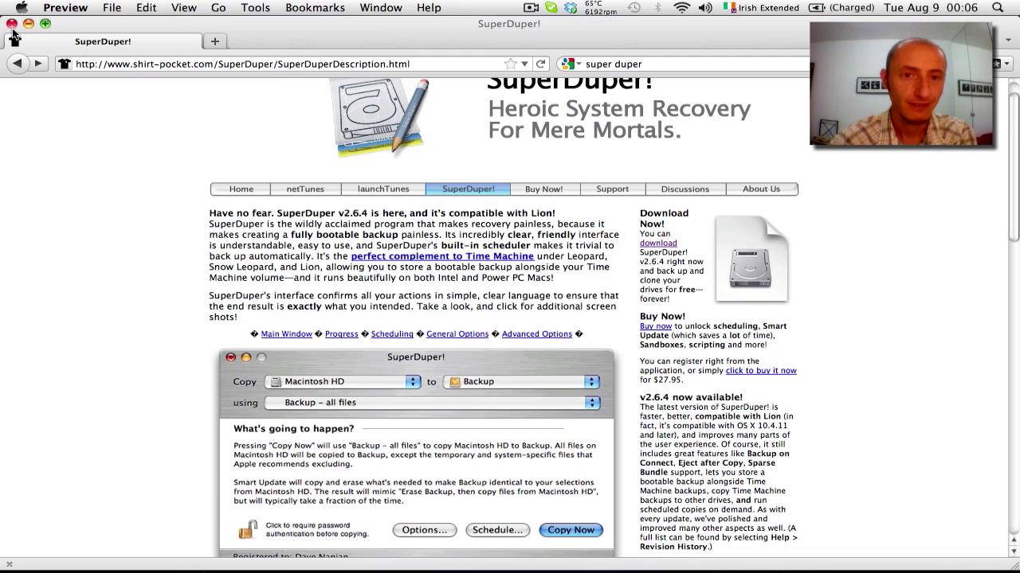
left_click(172, 153)
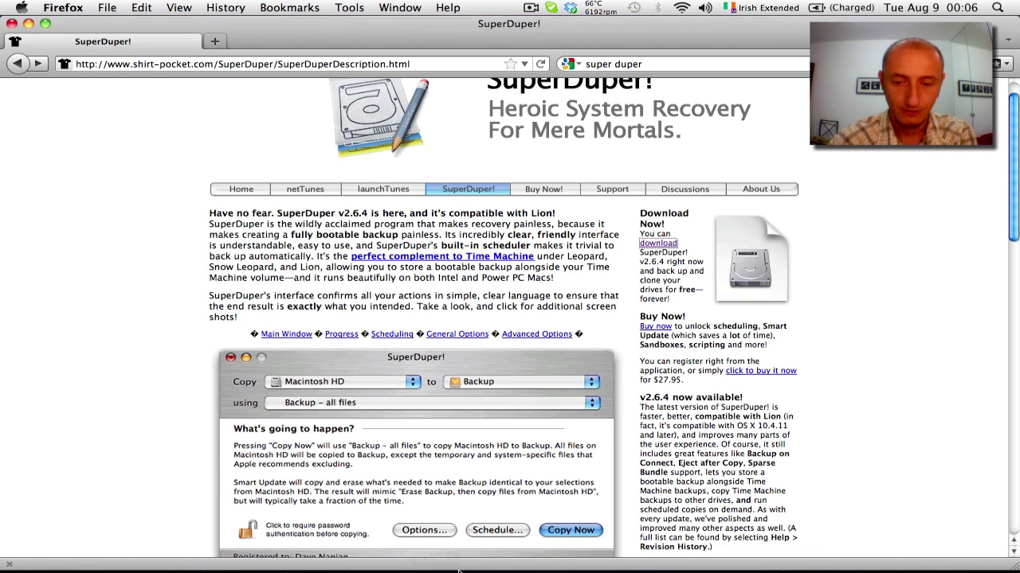
- Launch SuperDuper! and pick Macintosh HD as source and MacCopy as destination
mouse_move(573, 554)
left_click(779, 541)
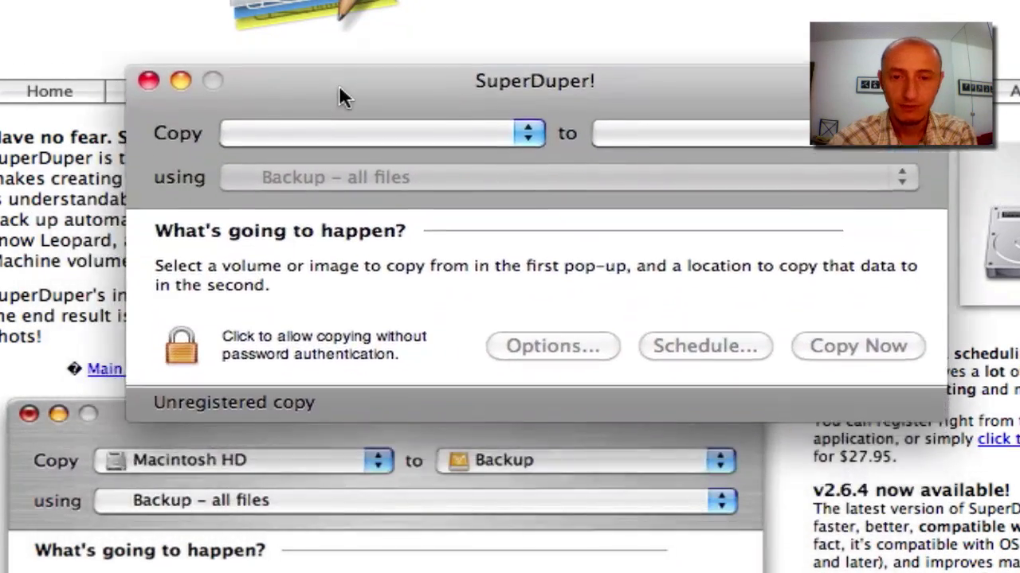
left_click_drag(338, 84, 360, 65)
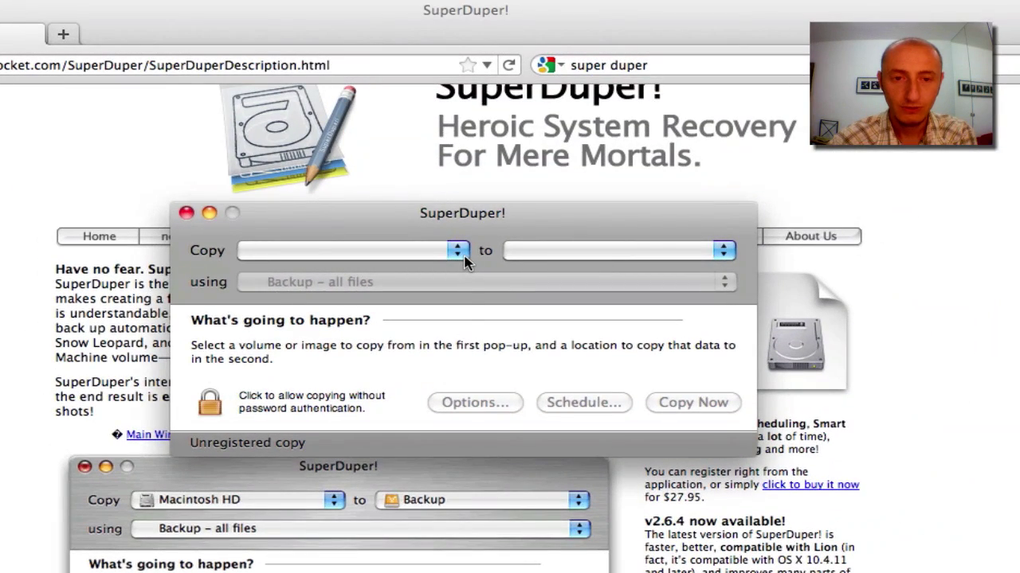
left_click(462, 257)
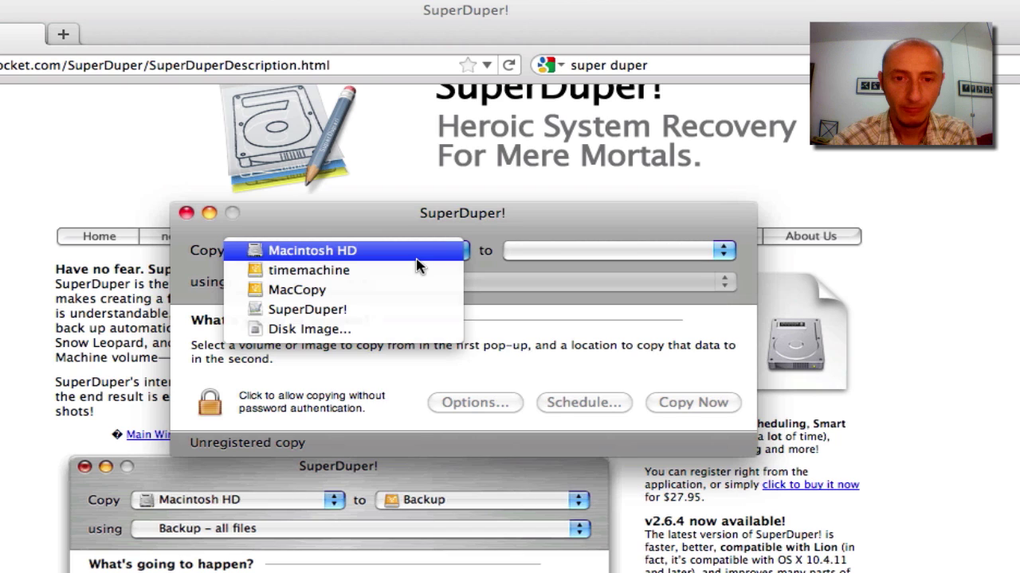
left_click(354, 256)
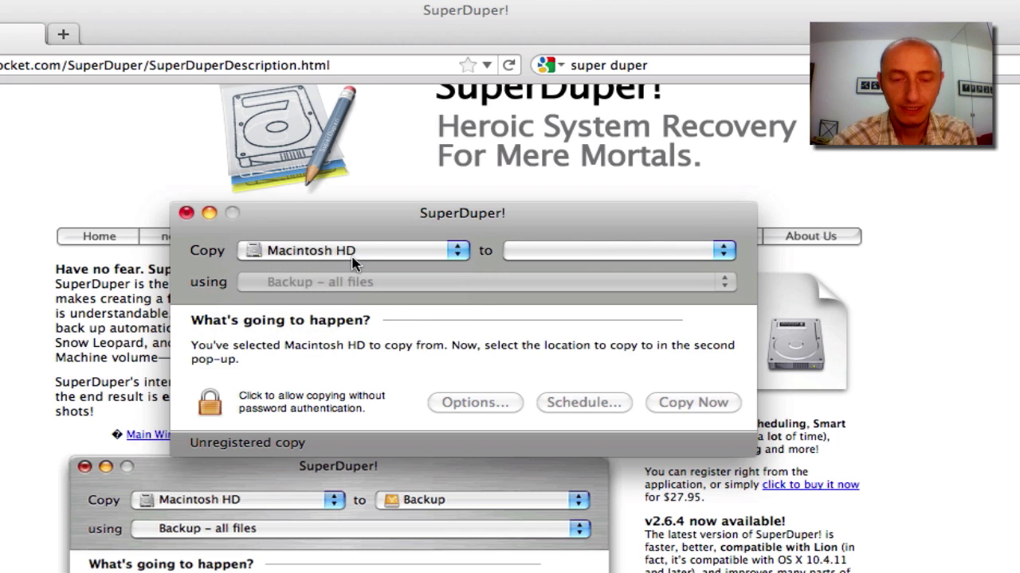
left_click(729, 263)
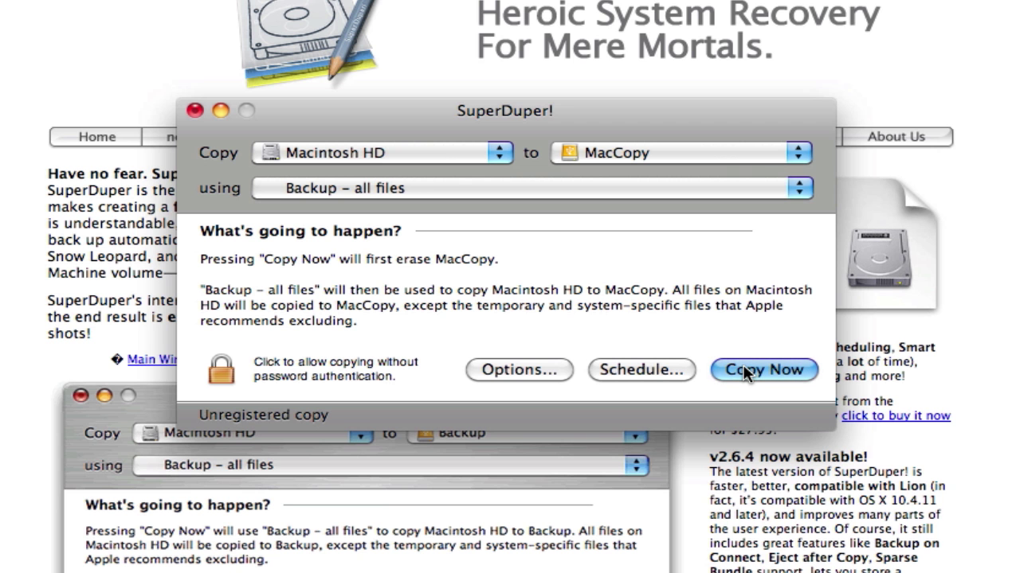
- Start Copy Now, authorise with the admin password, and confirm erasing MacCopy
left_click(745, 371)
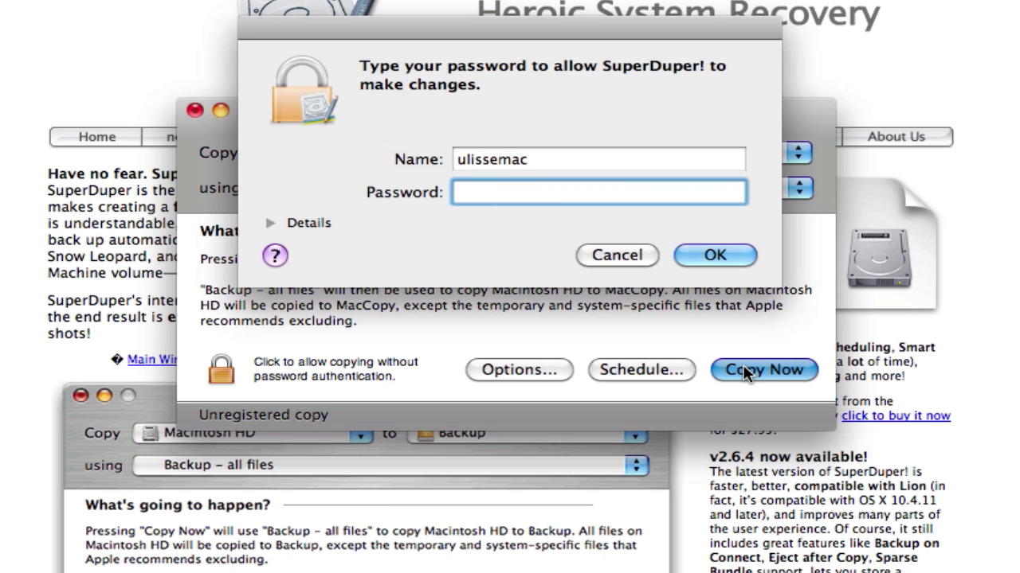
type("•••••")
key("Return")
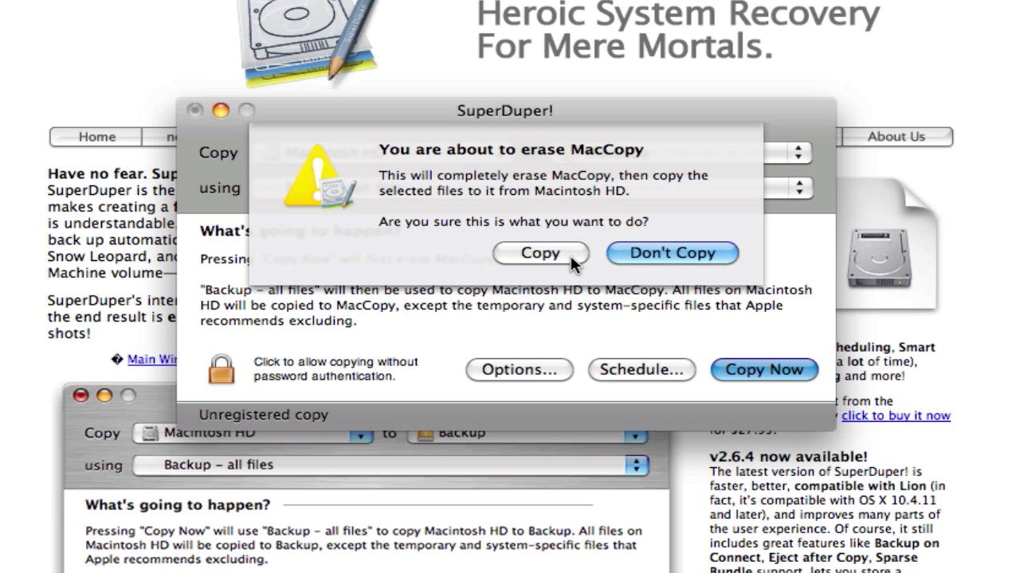
left_click(570, 255)
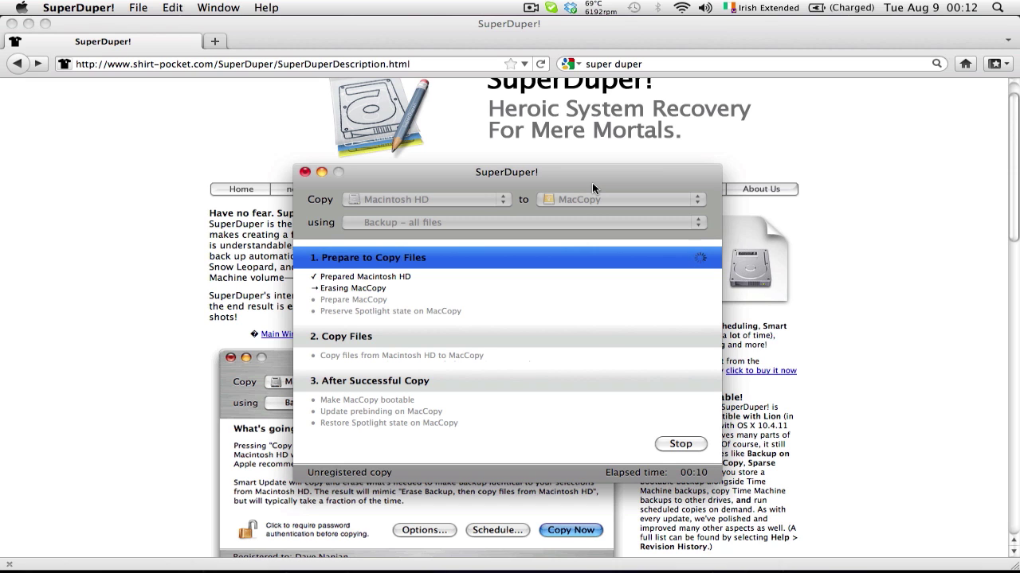
- Let the clone finish: 299,320 files copied in 59:32 and MacCopy made bootable
left_click(531, 8)
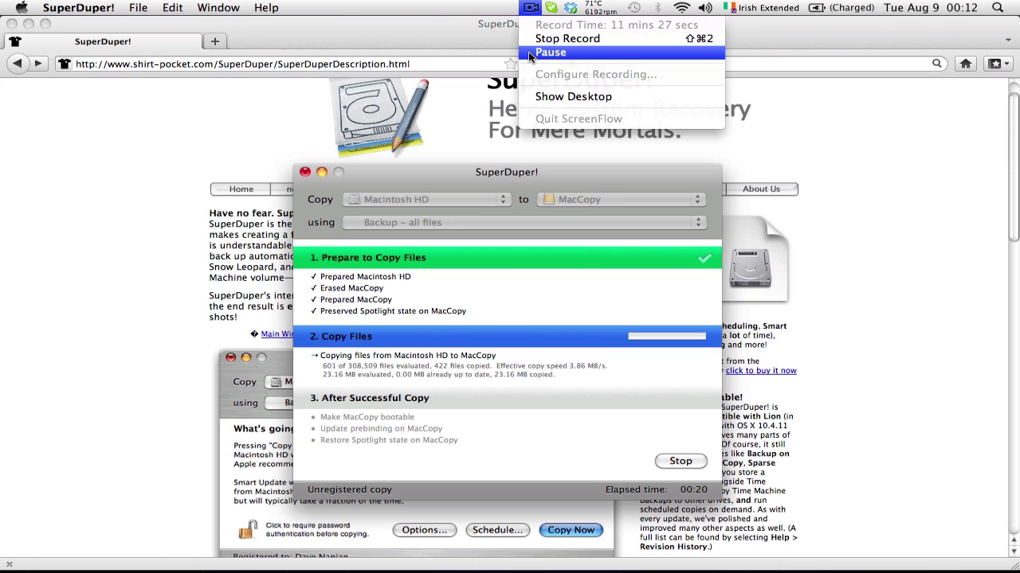
left_click(530, 52)
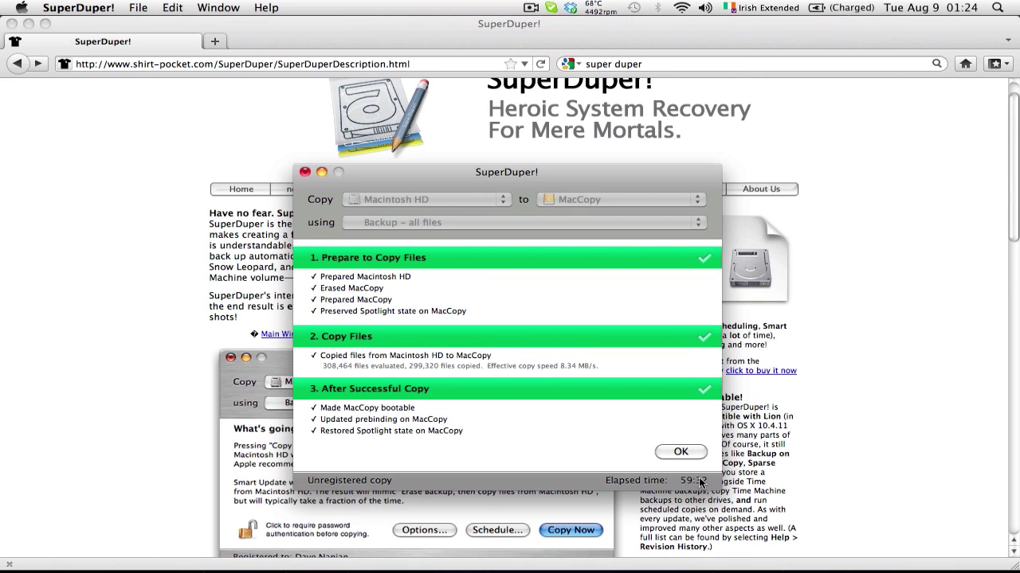
- Open Macintosh HD in a new Finder window and check its Info: 35.05 GB of 47.24 GB used
mouse_move(143, 561)
left_click(78, 534)
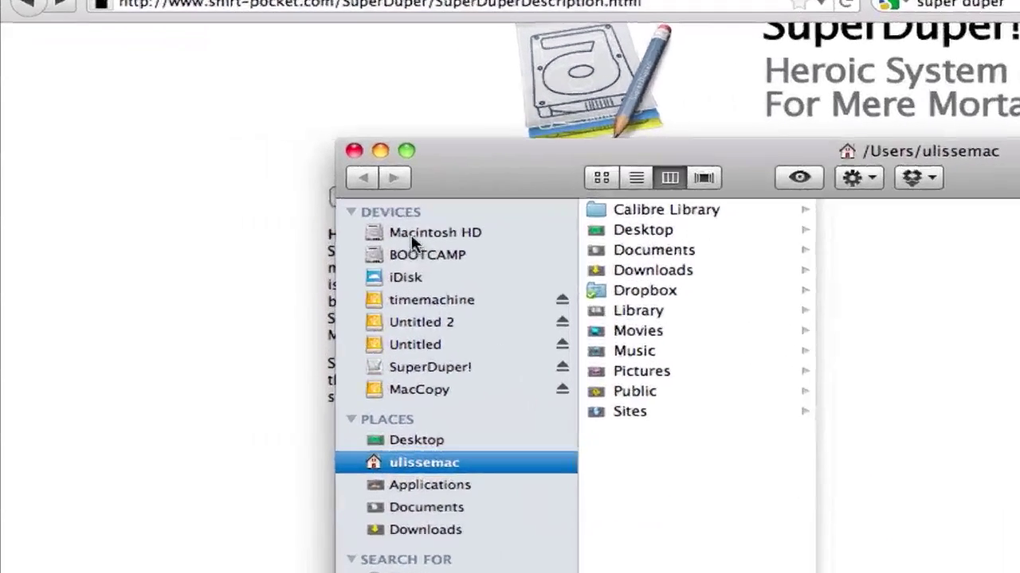
left_click(411, 231)
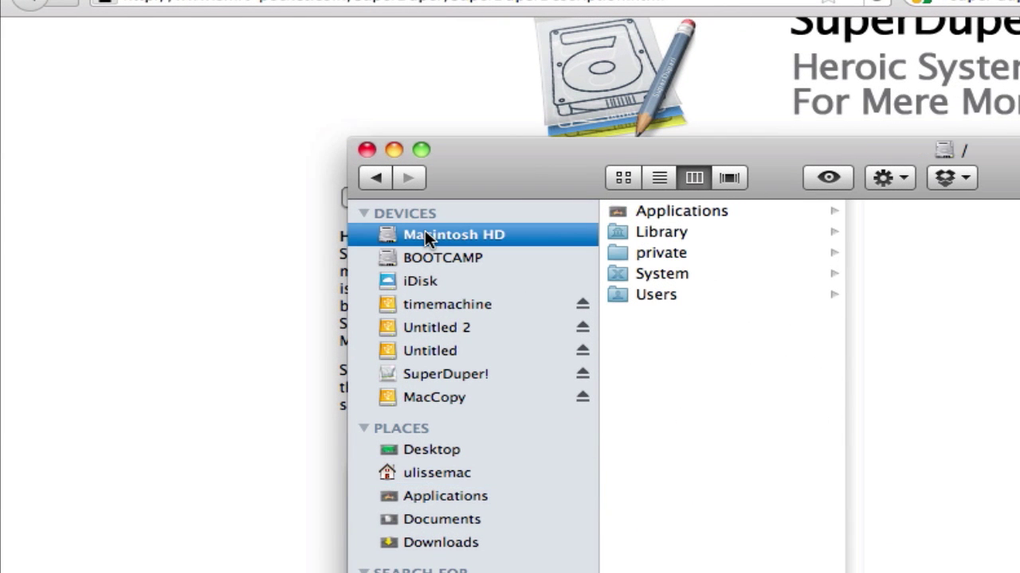
right_click(425, 229)
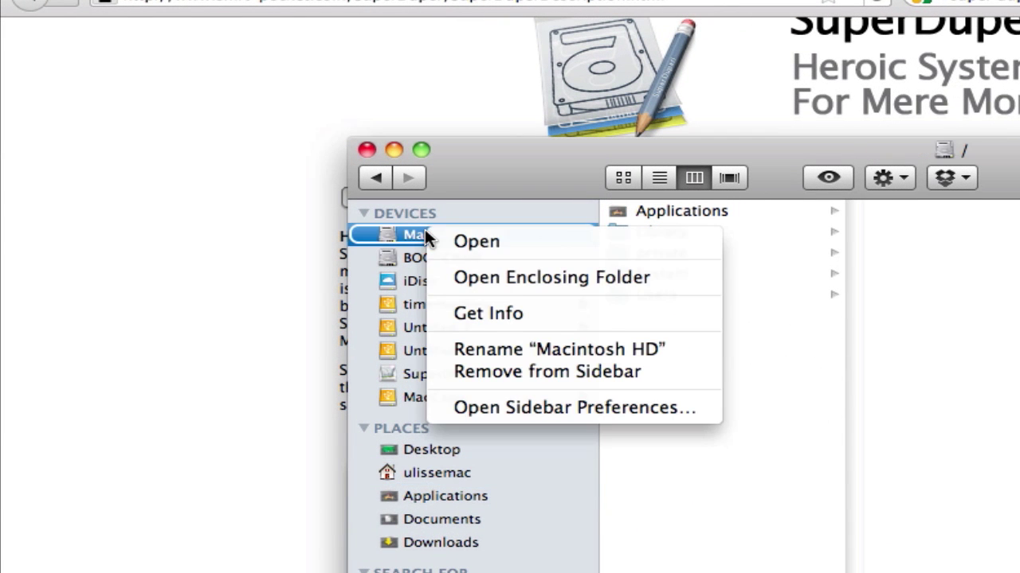
left_click(452, 309)
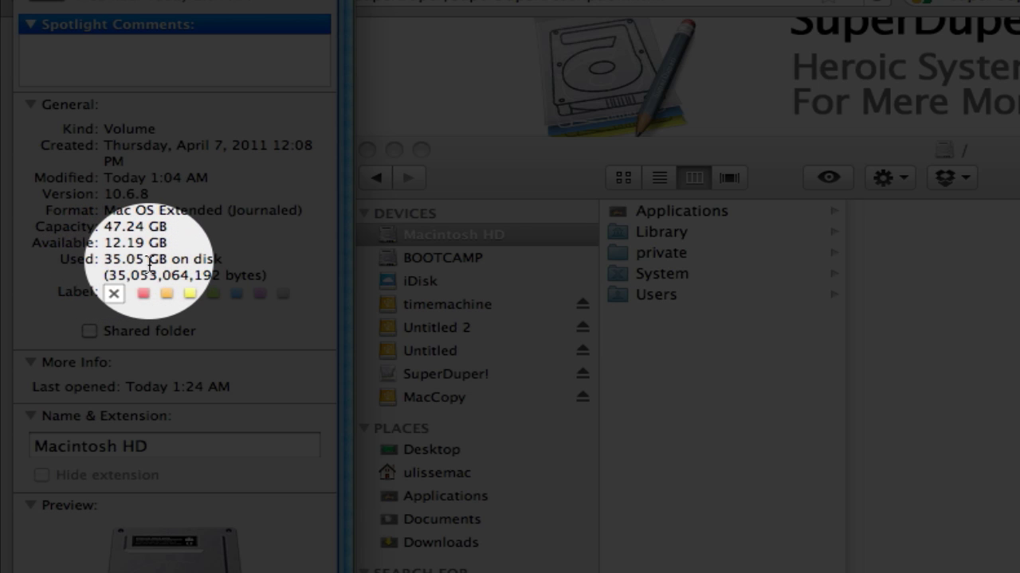
key("super+w")
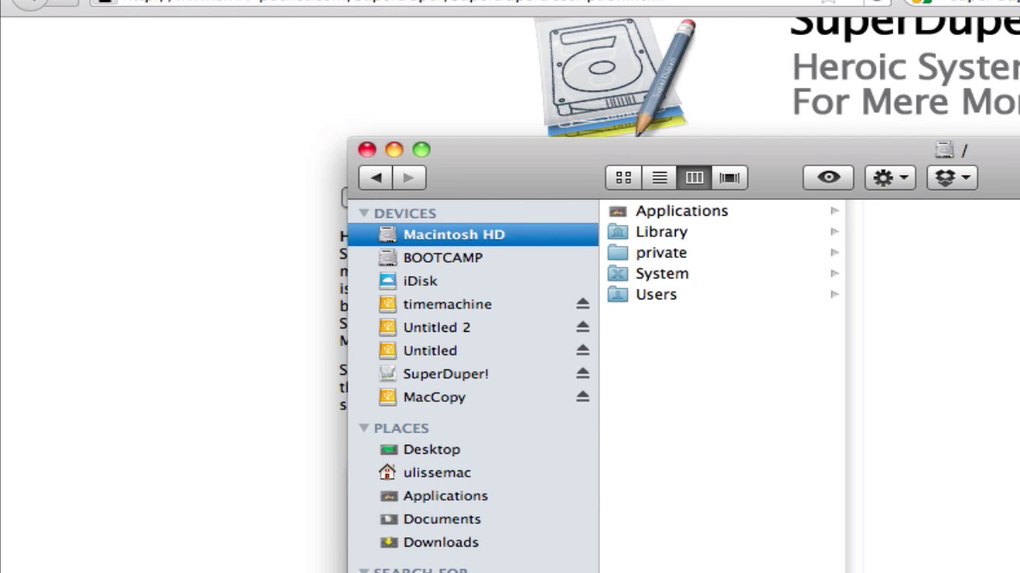